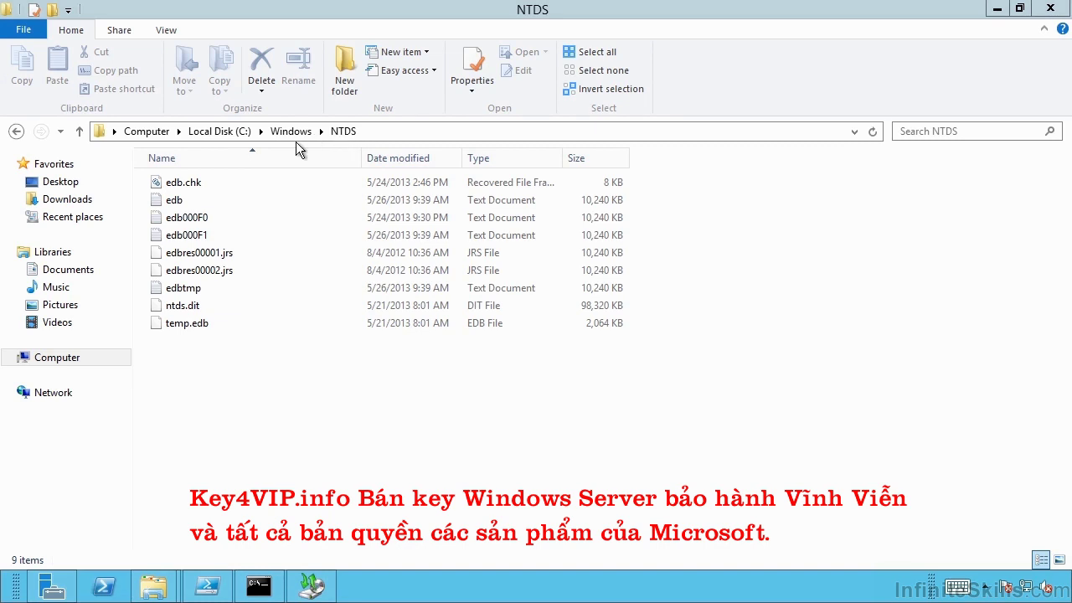
# Start ntdsutil in the Command Prompt and activate the NTDS instance.
pyautogui.click(188, 307)
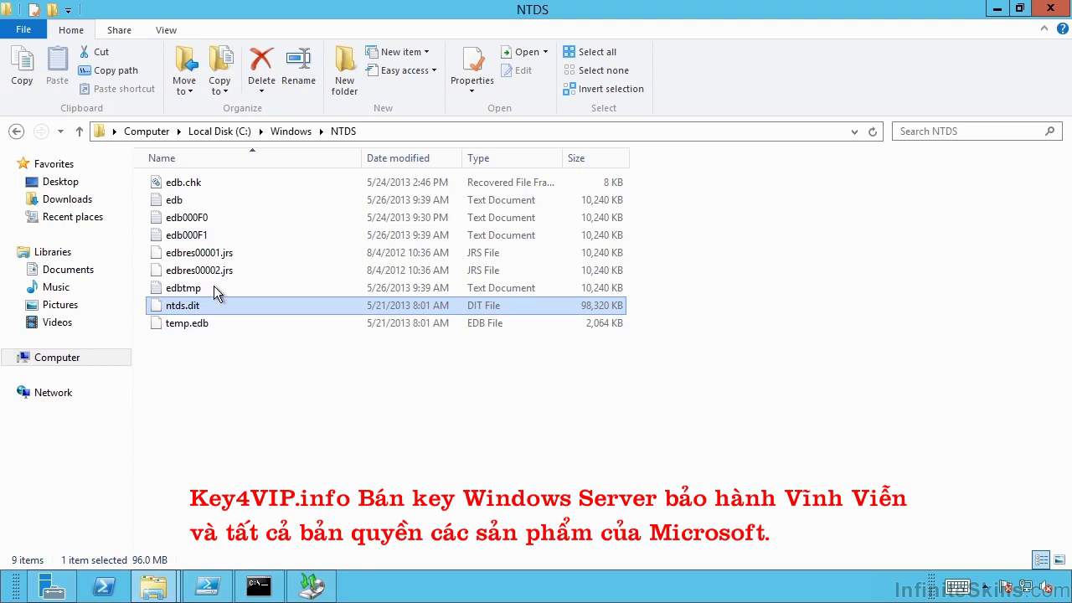
pyautogui.click(258, 586)
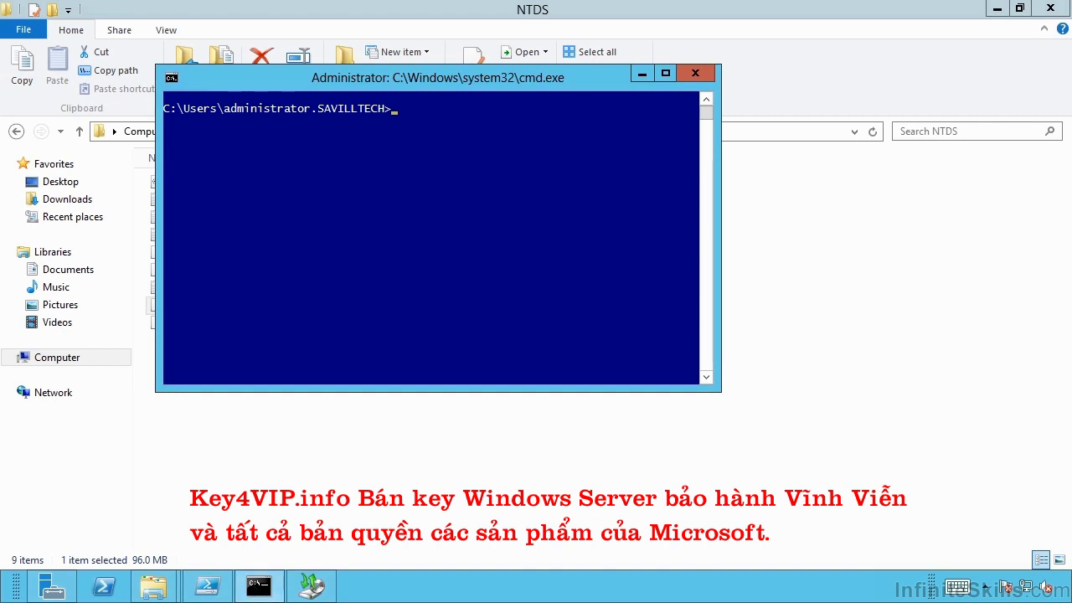
pyautogui.write('ntdsutil')
pyautogui.press('Return')
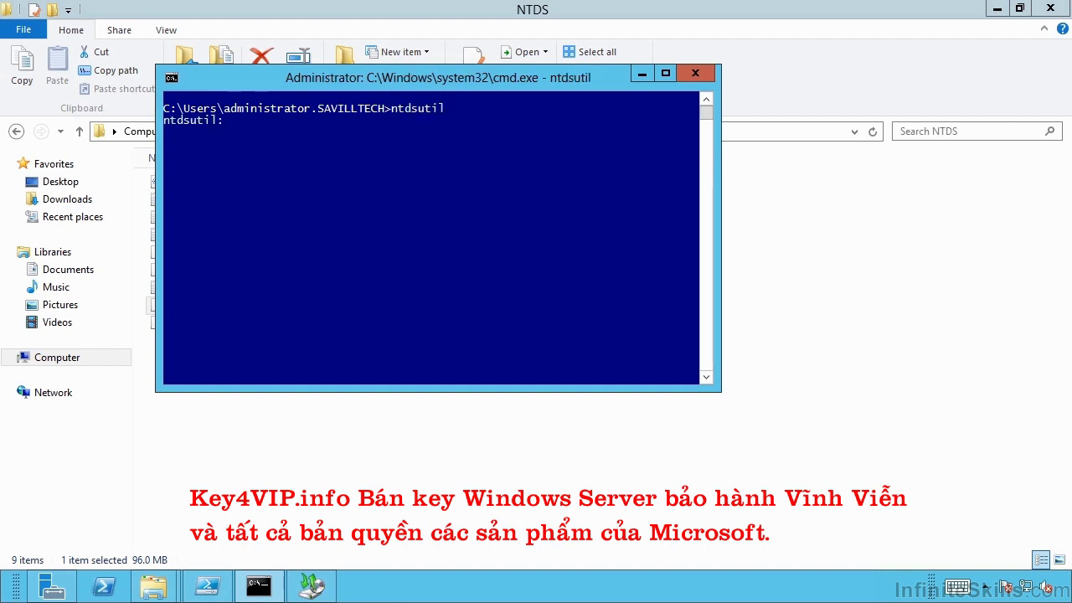
pyautogui.write('activate instance NTDS')
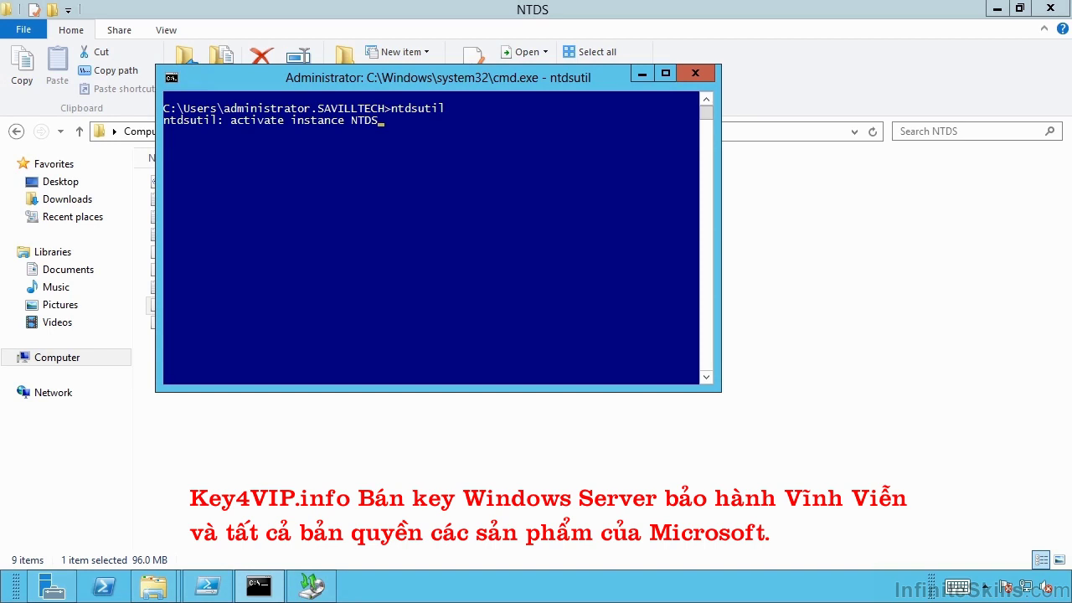
pyautogui.press('Return')
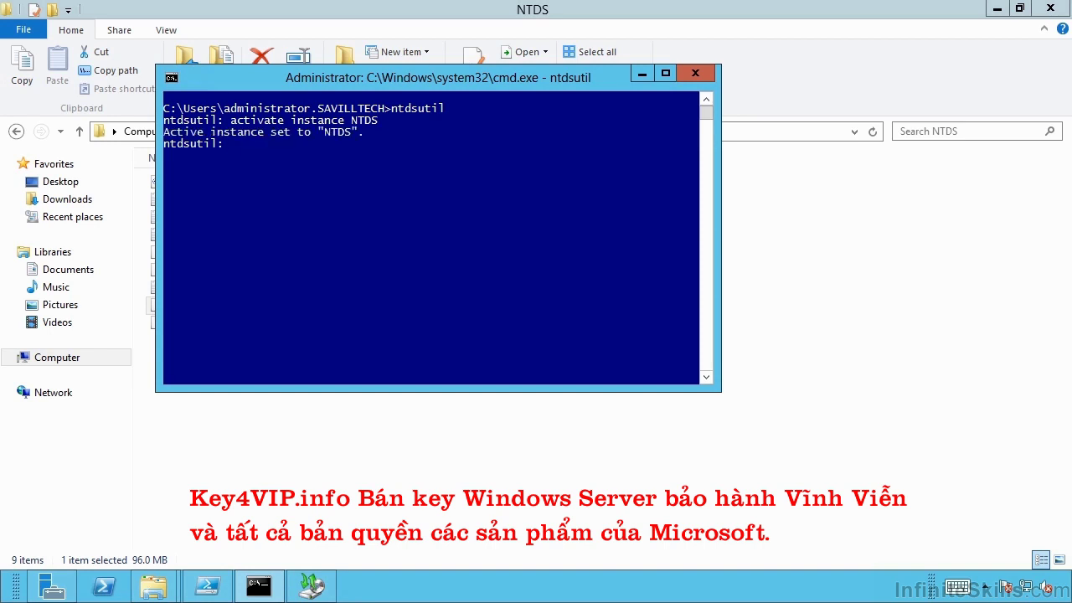
# Enter ntdsutil's partition management, connect to server savdaldc01, and quit the server connections prompt.
pyautogui.write('partition management')
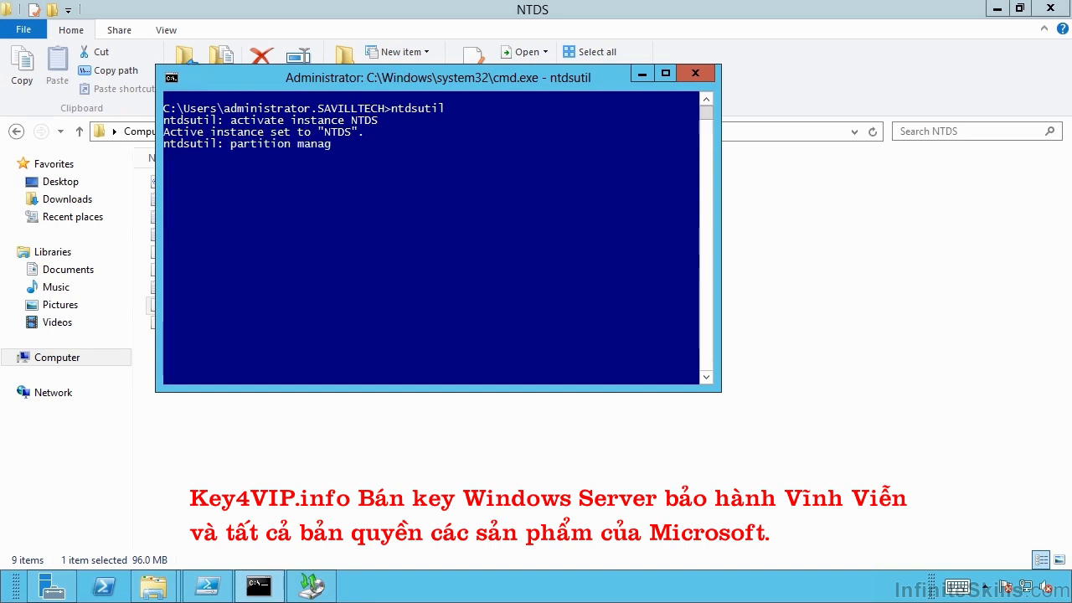
pyautogui.press('Return')
pyautogui.write('connect')
pyautogui.press('Return')
pyautogui.write('connect to server savdaldc01')
pyautogui.press('Return')
pyautogui.write('quit')
pyautogui.press('Return')
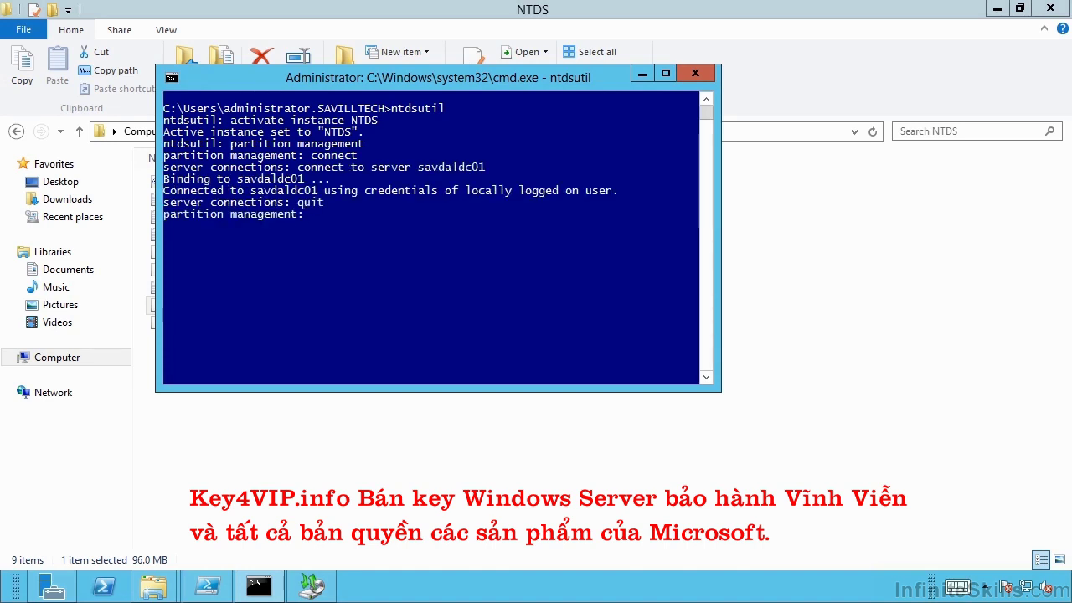
# List the directory partitions and examine the savilltech domain, ForestDnsZones and DomainDnsZones naming contexts.
pyautogui.write('list')
pyautogui.press('Return')
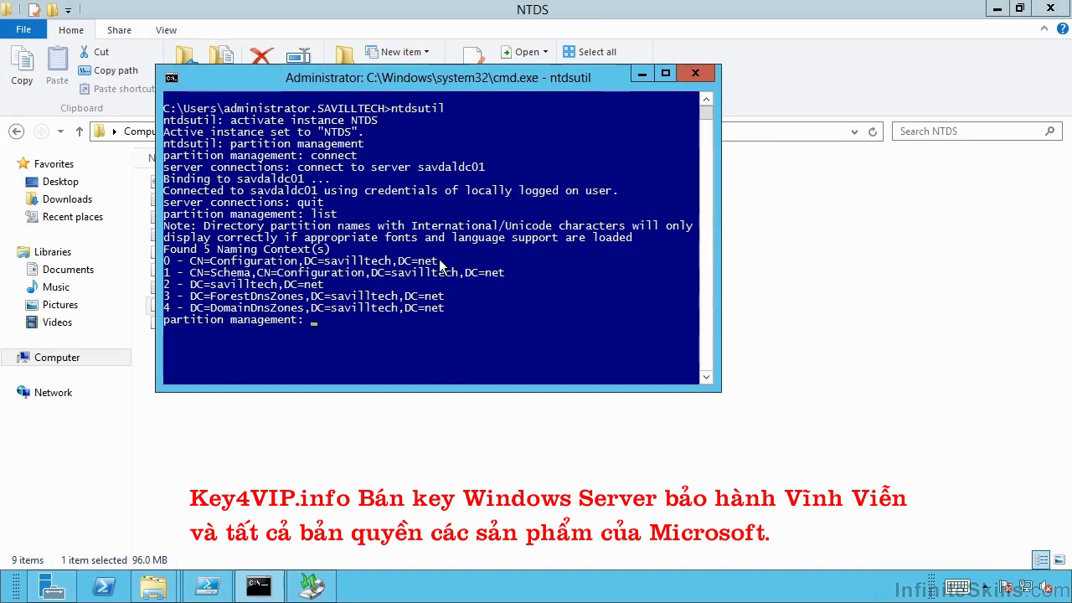
pyautogui.moveTo(322, 287); pyautogui.dragTo(194, 312)
pyautogui.click(211, 297)
pyautogui.click(448, 308)
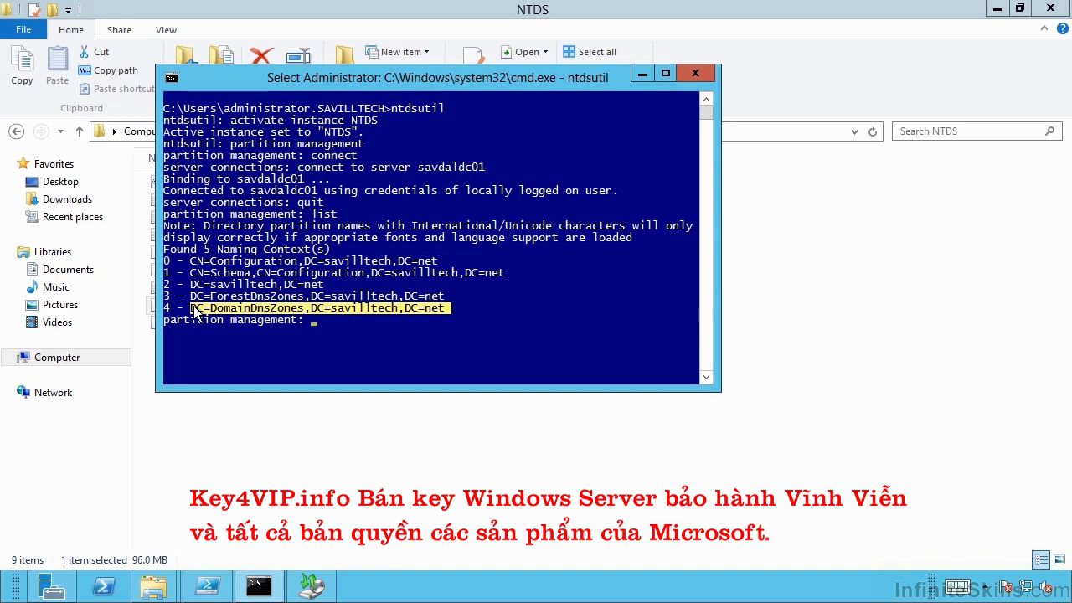
pyautogui.click(194, 285)
pyautogui.moveTo(189, 283); pyautogui.dragTo(341, 286)
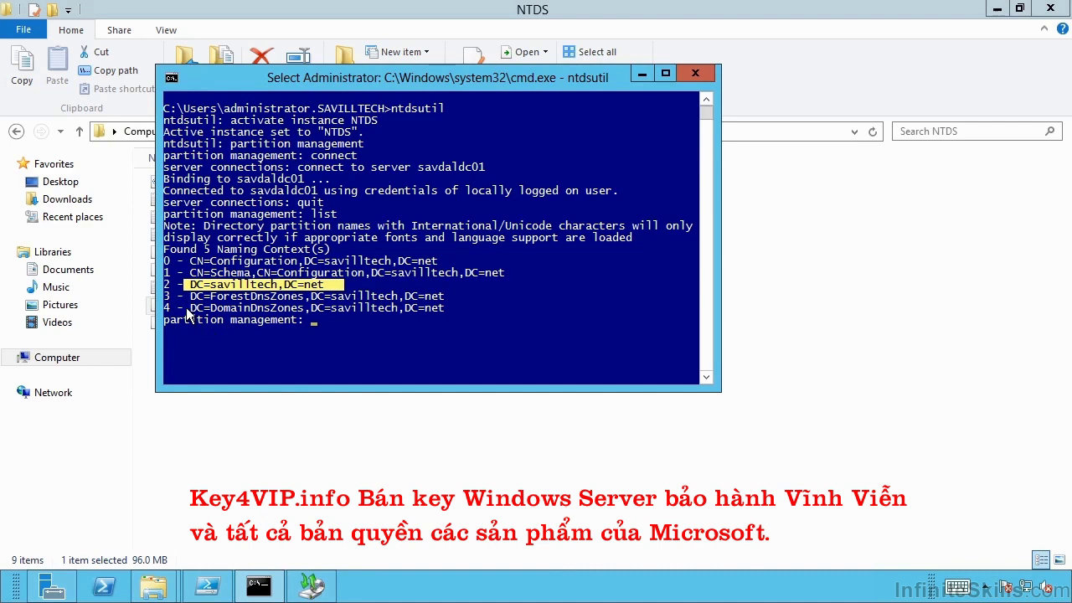
pyautogui.moveTo(185, 308); pyautogui.dragTo(451, 308)
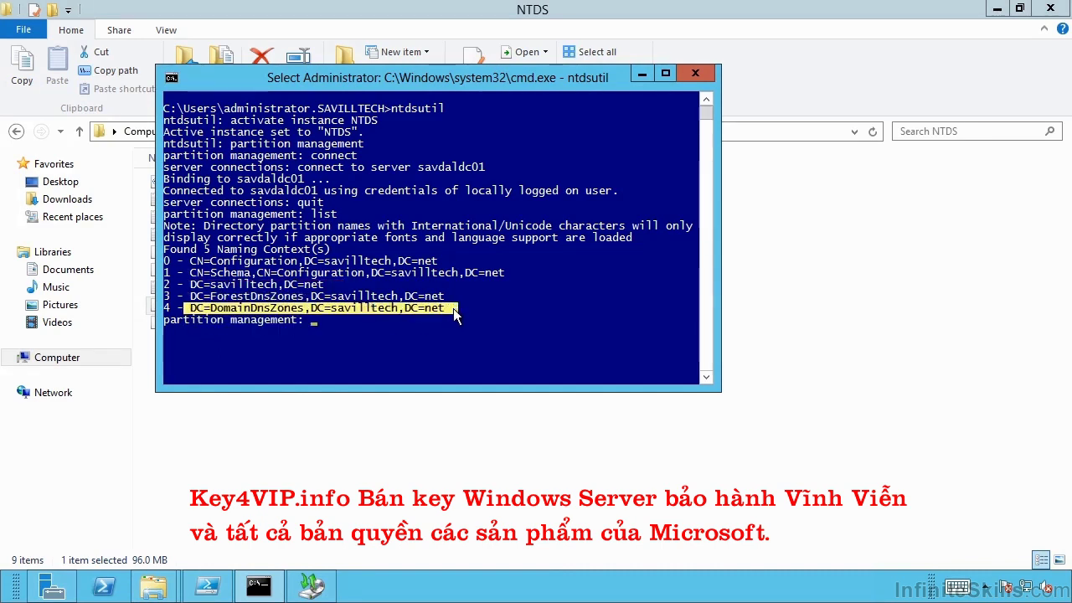
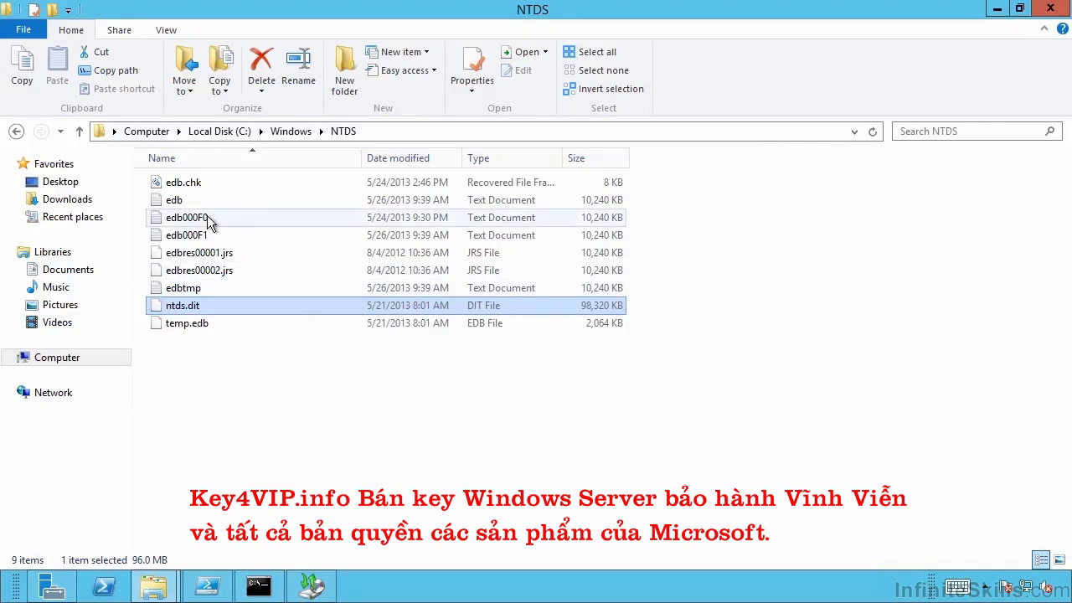
# Turn off hiding of extensions for known file types in File Explorer, starting from the NTDS folder.
pyautogui.click(214, 222)
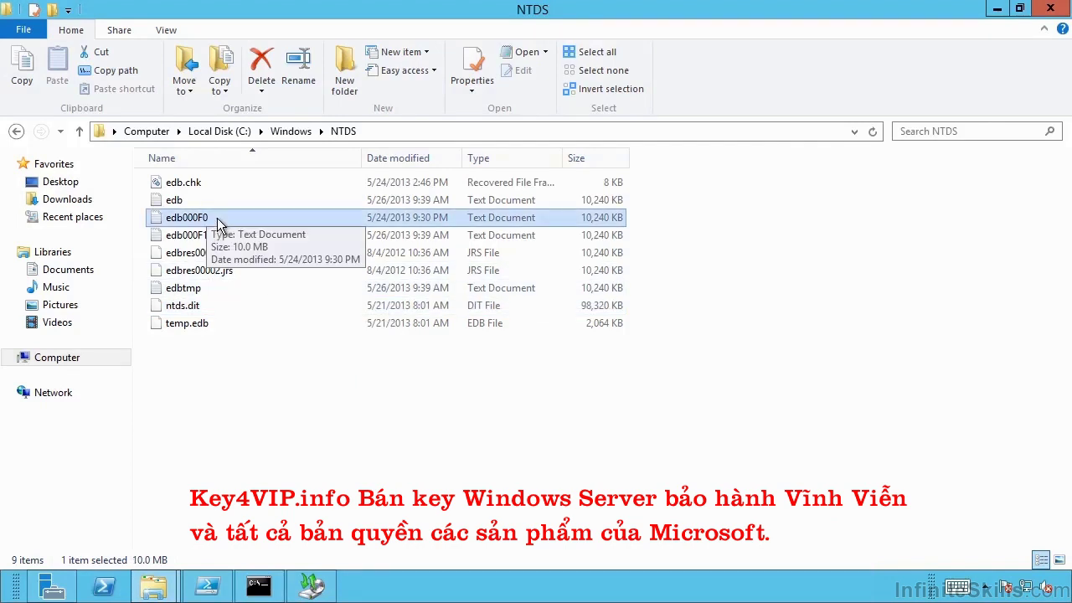
pyautogui.click(167, 30)
pyautogui.click(808, 68)
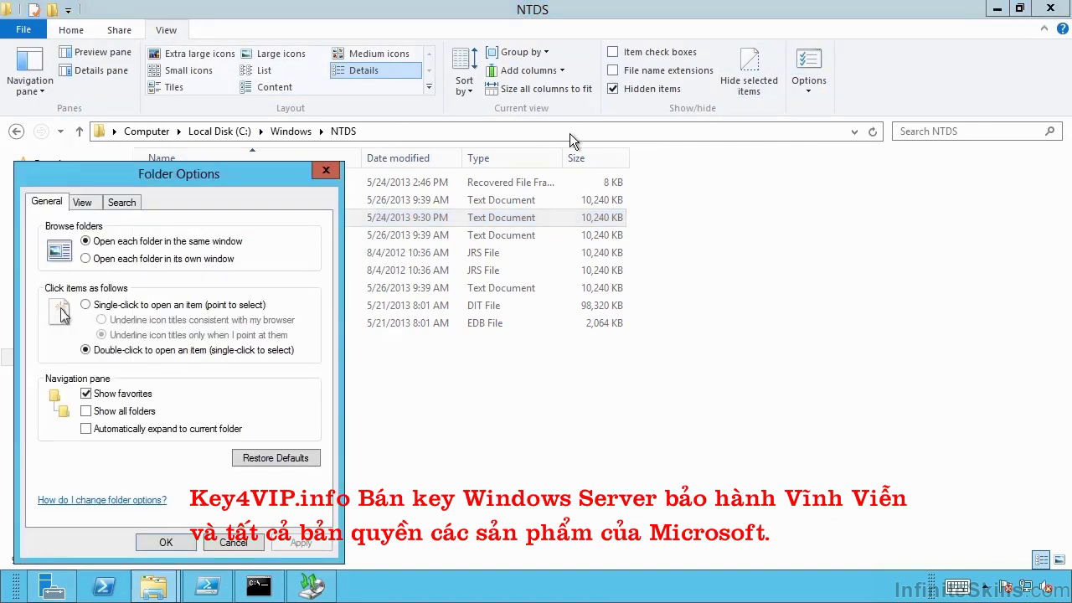
pyautogui.click(84, 205)
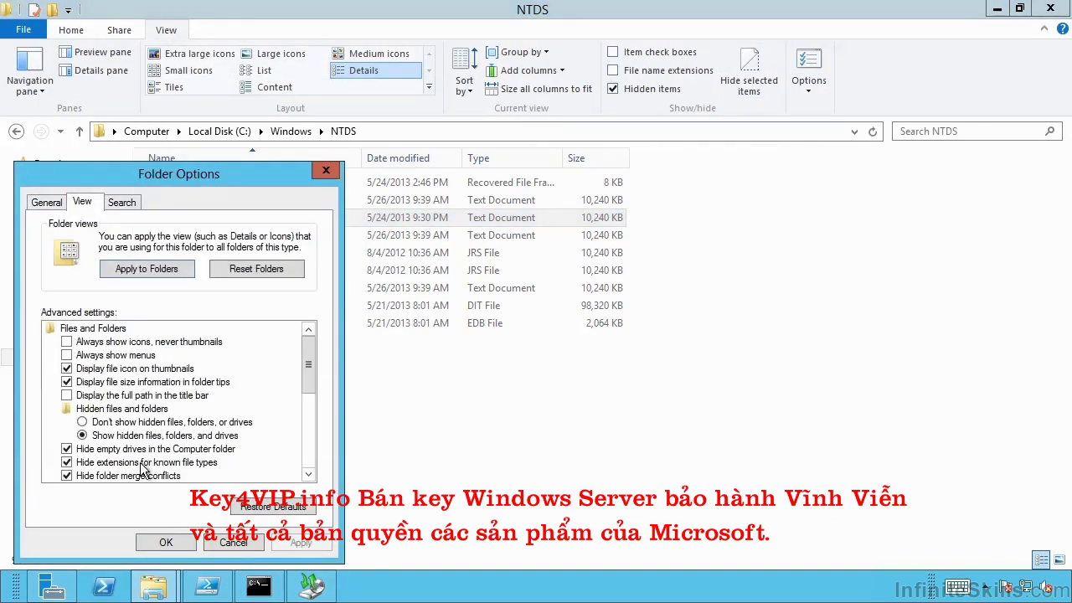
pyautogui.click(67, 462)
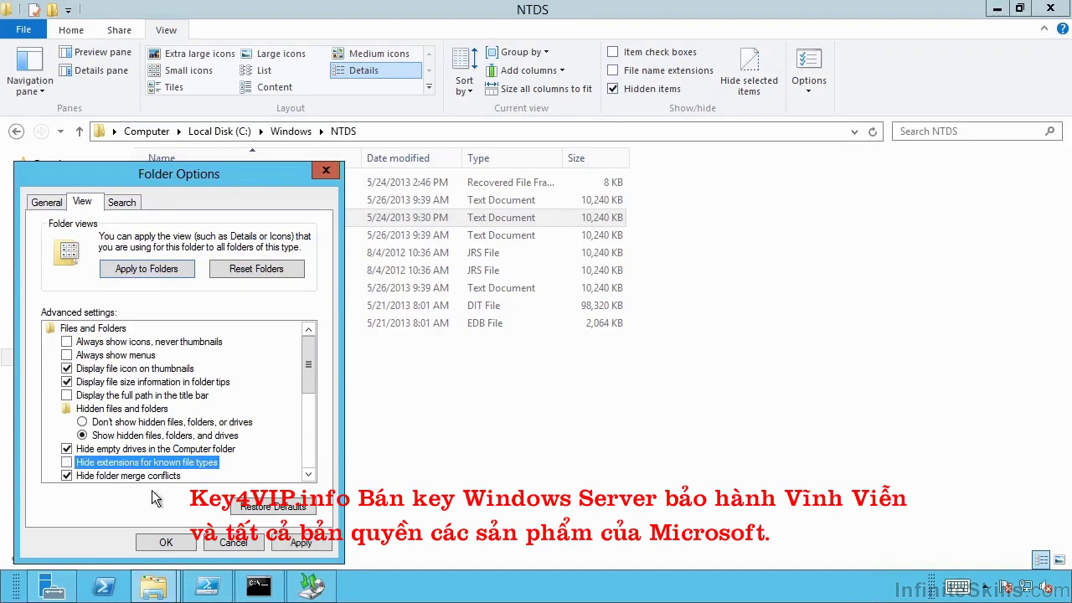
pyautogui.click(301, 543)
pyautogui.click(181, 546)
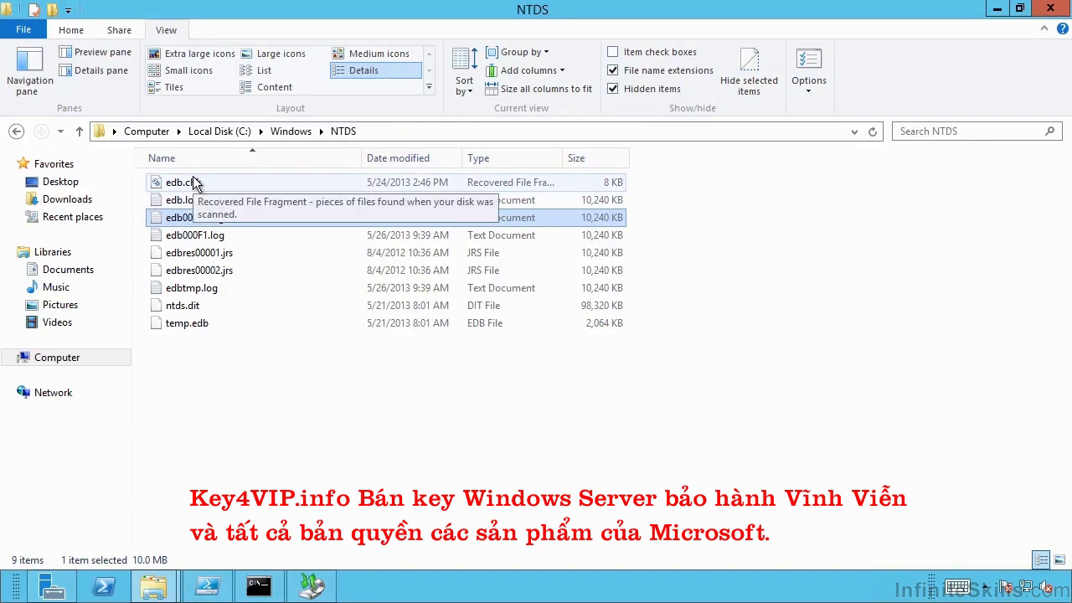
# Examine the reserved log files edbres00001.jrs and edbres00002.jrs in the NTDS folder.
pyautogui.click(224, 253)
pyautogui.click(218, 272)
pyautogui.click(226, 254)
pyautogui.click(234, 268)
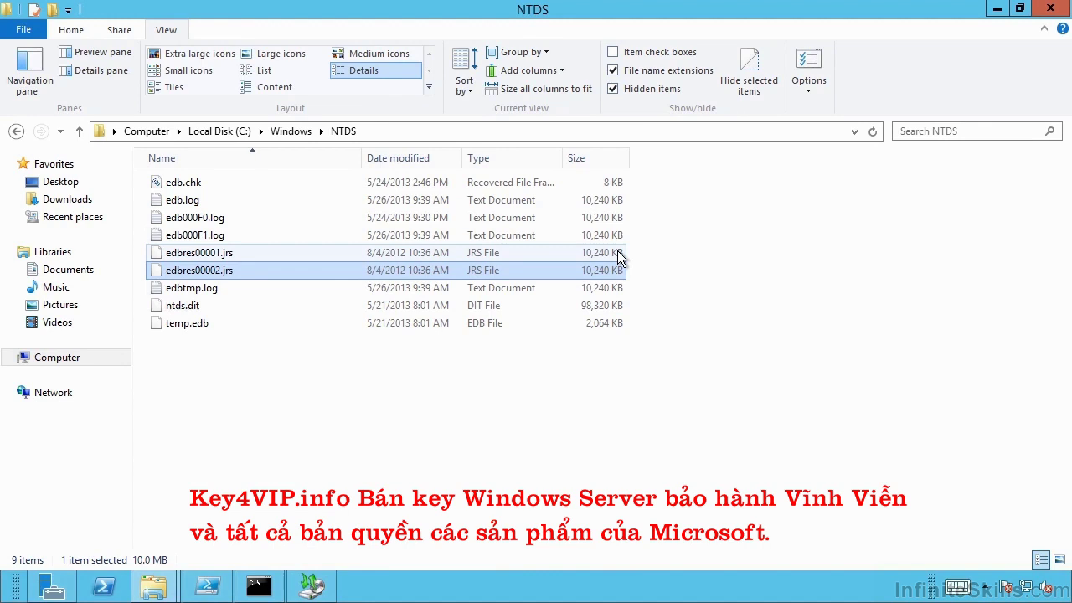
pyautogui.click(235, 253)
pyautogui.click(232, 271)
pyautogui.click(232, 252)
pyautogui.click(233, 272)
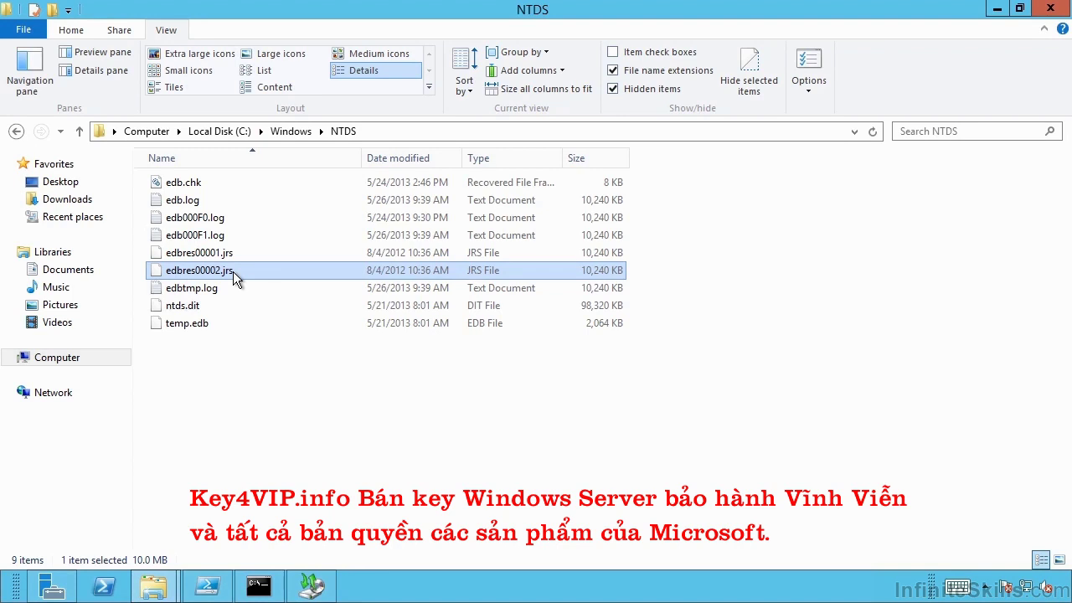
# Switch to the SYSVOL Explorer window and examine the policy folders under savilltech.net's Policies folder.
pyautogui.moveTo(154, 586)
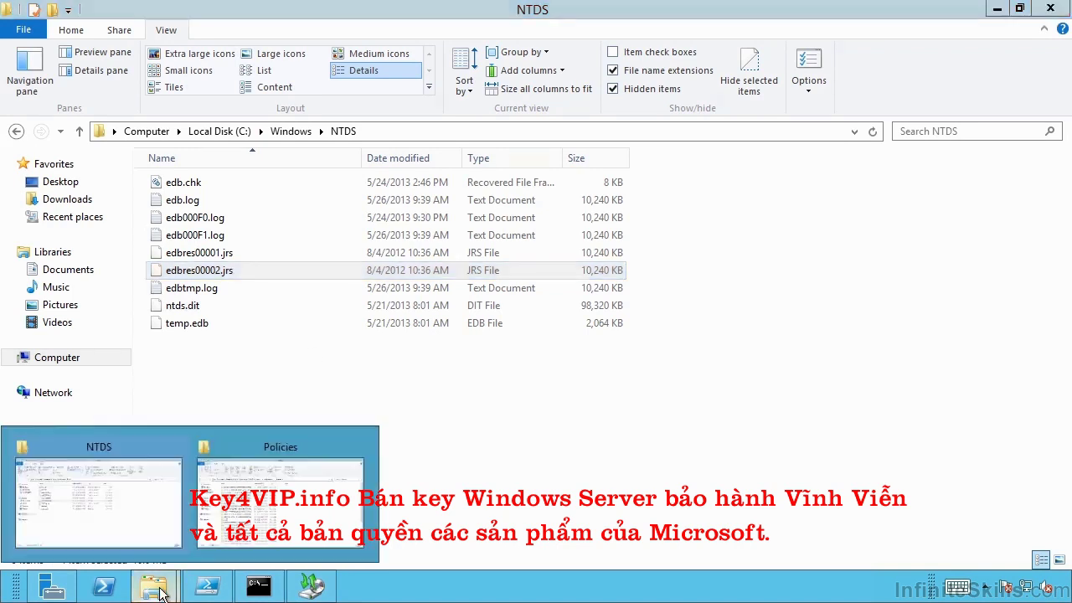
pyautogui.click(276, 510)
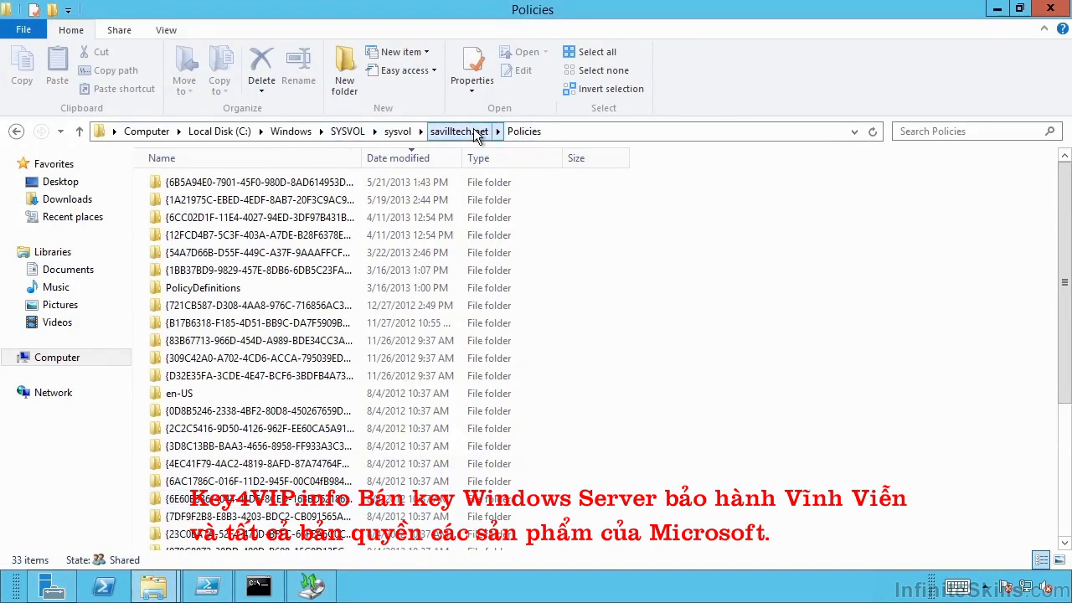
pyautogui.click(444, 132)
pyautogui.doubleClick(192, 219)
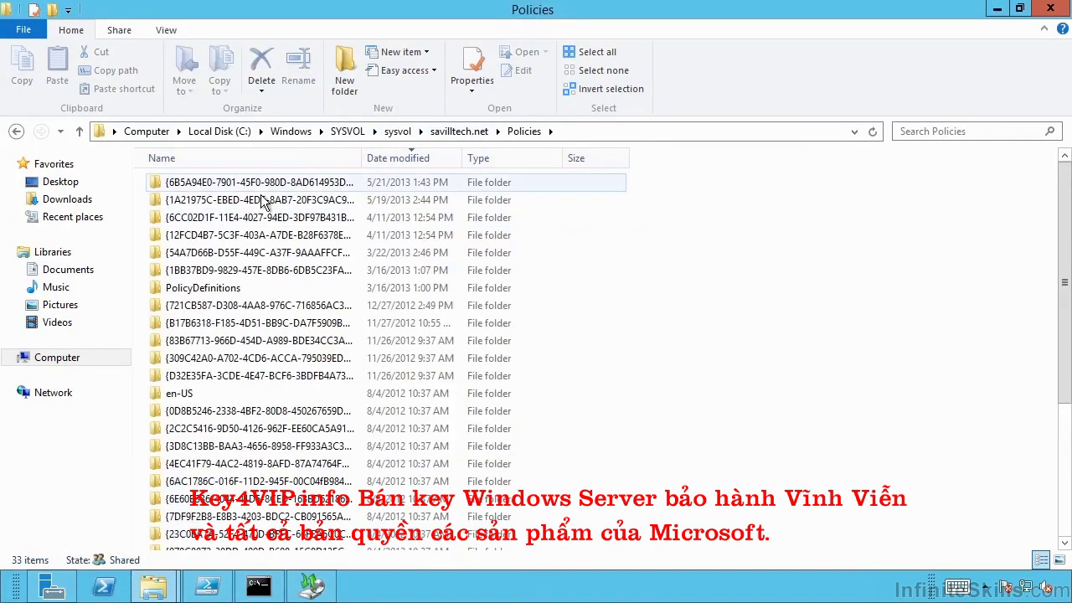
pyautogui.click(255, 201)
pyautogui.click(258, 220)
pyautogui.click(257, 253)
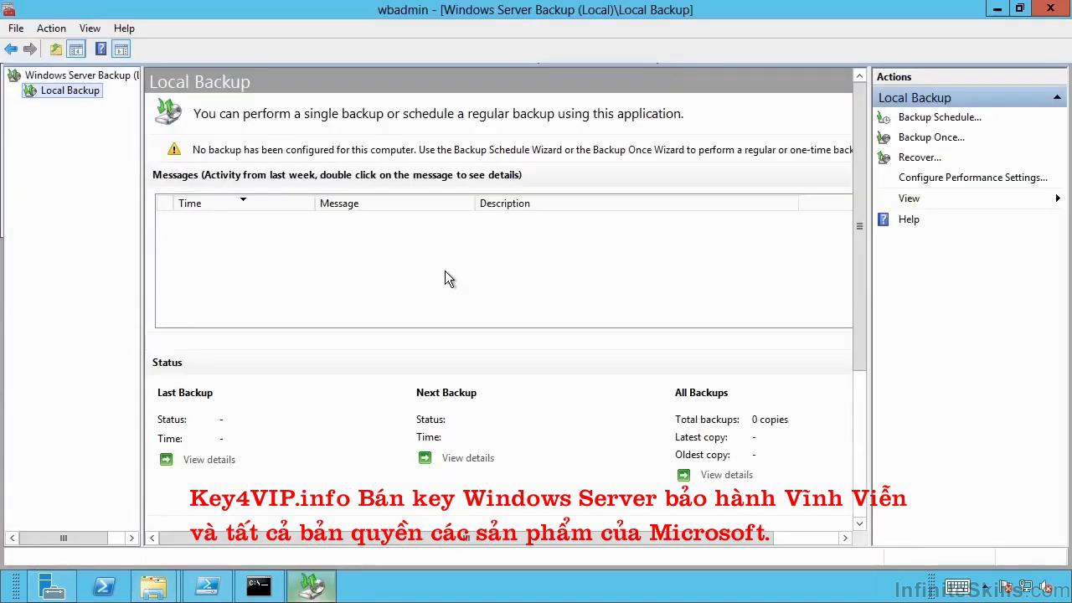
# Try a one-time custom backup with System state as the backup item, and cancel the wizard.
pyautogui.click(928, 139)
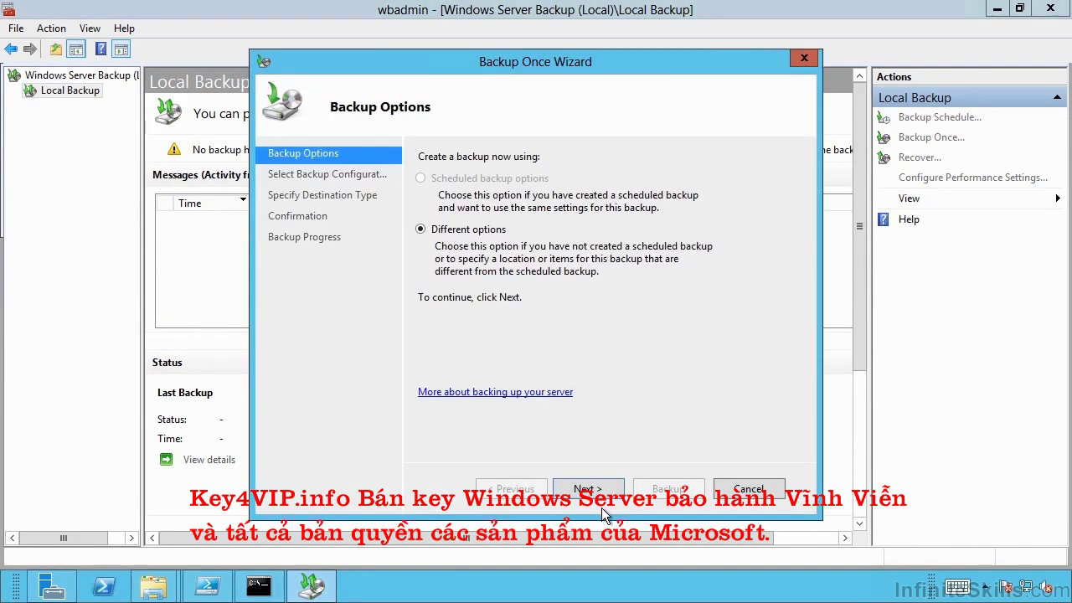
pyautogui.click(605, 489)
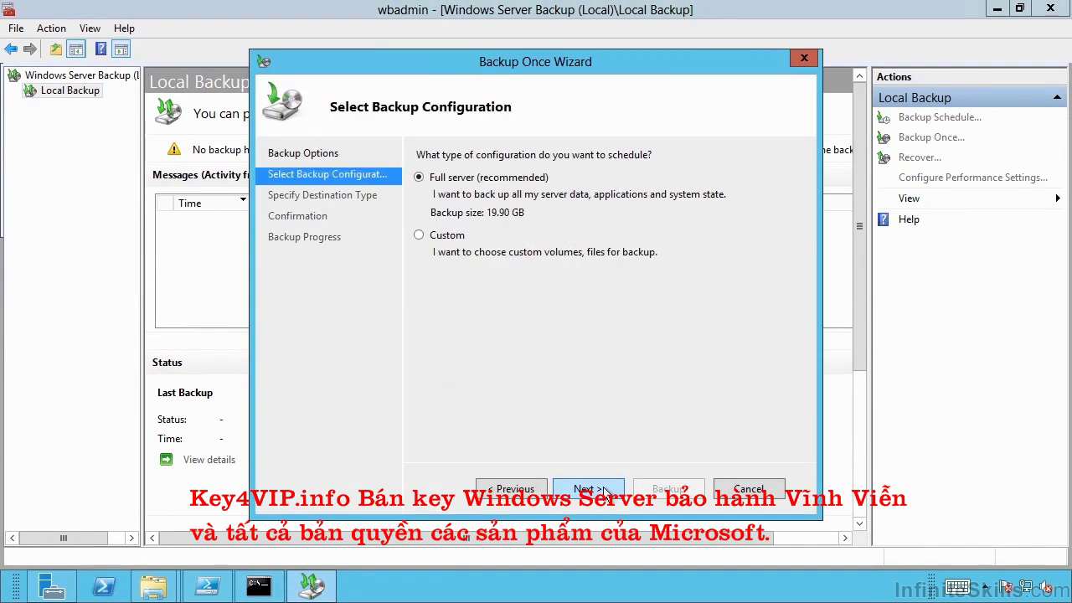
pyautogui.click(446, 236)
pyautogui.click(599, 489)
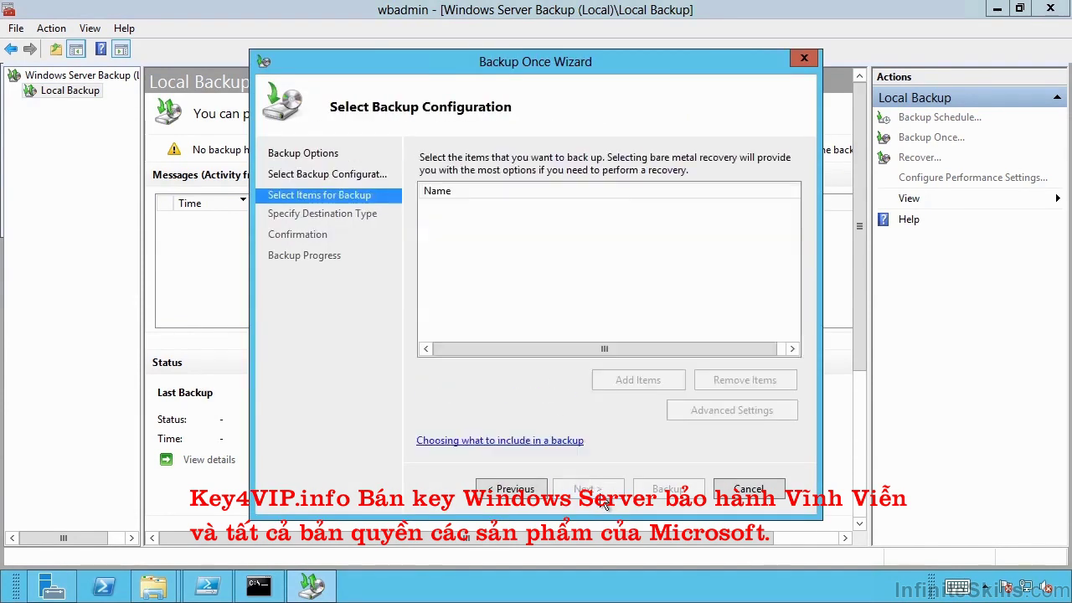
pyautogui.click(633, 383)
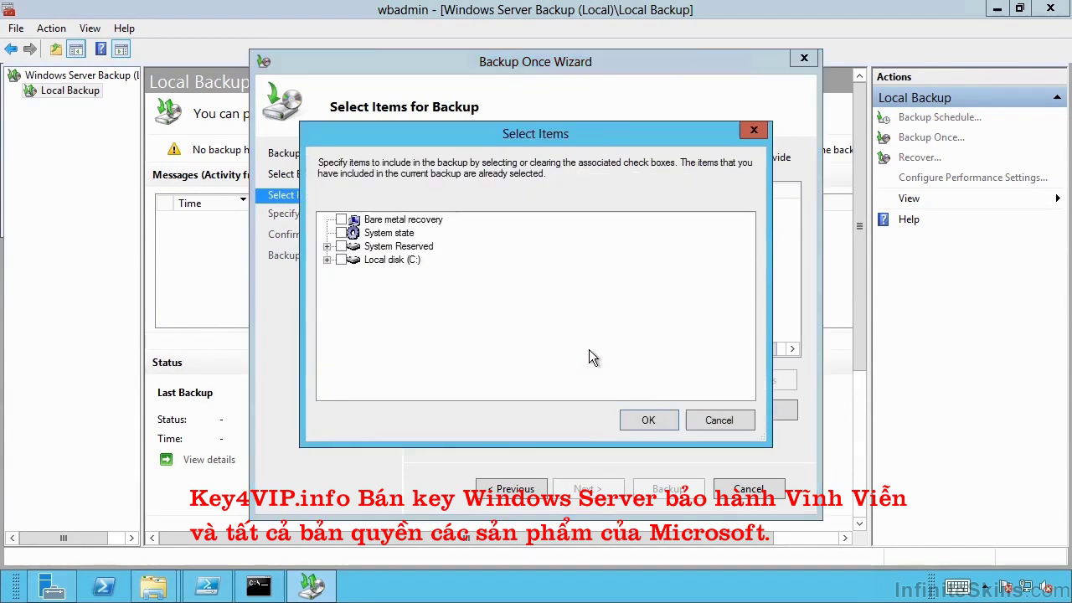
pyautogui.click(340, 233)
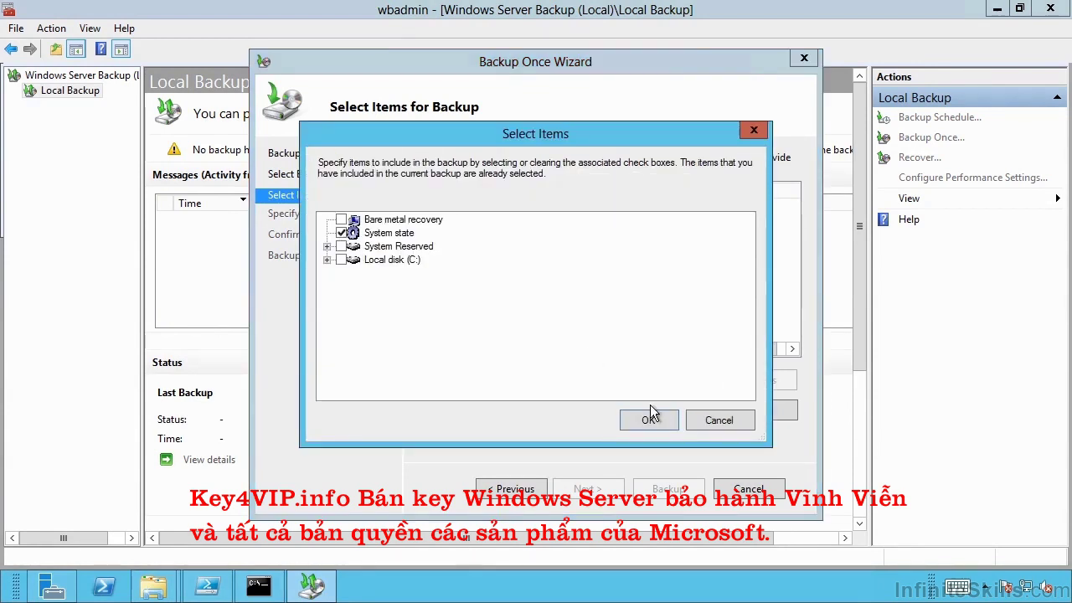
pyautogui.click(718, 421)
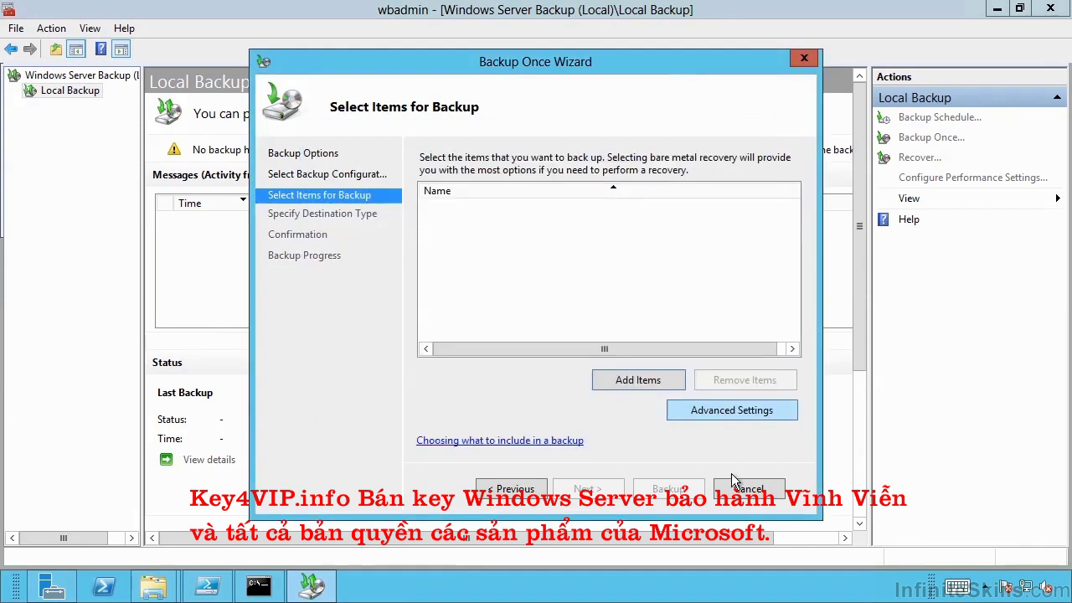
pyautogui.press('Escape')
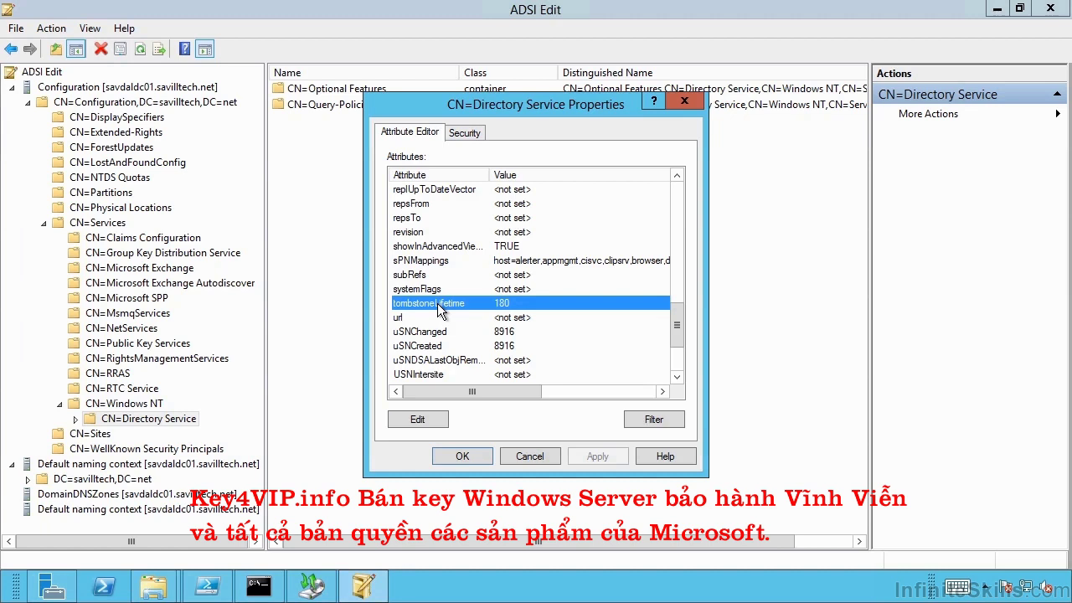
# Close the Directory Service properties unchanged and try to enter authoritative restore mode in the ntdsutil session.
pyautogui.click(528, 454)
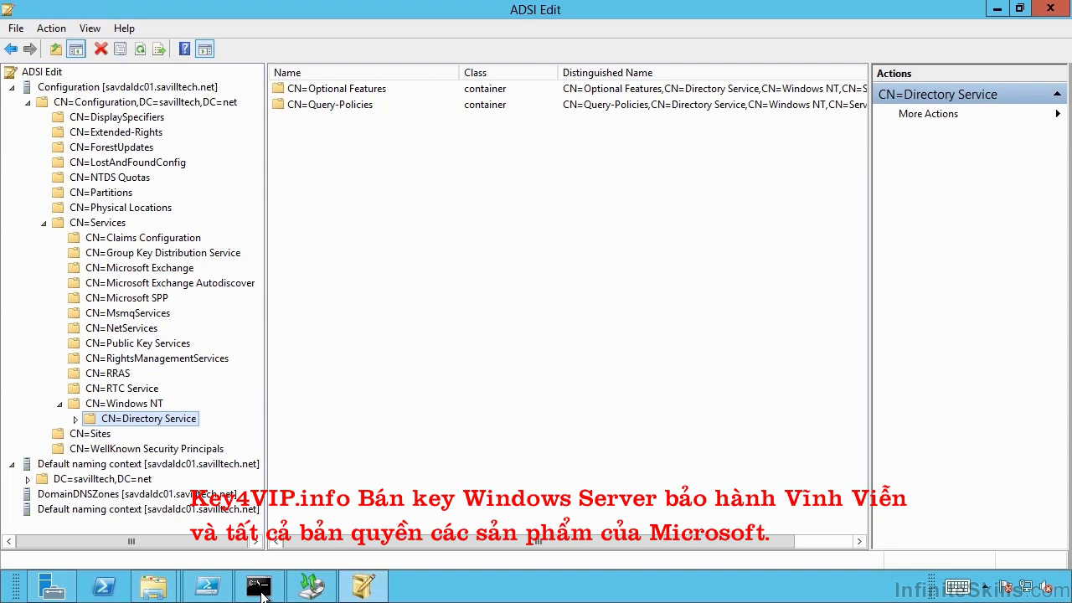
pyautogui.click(261, 589)
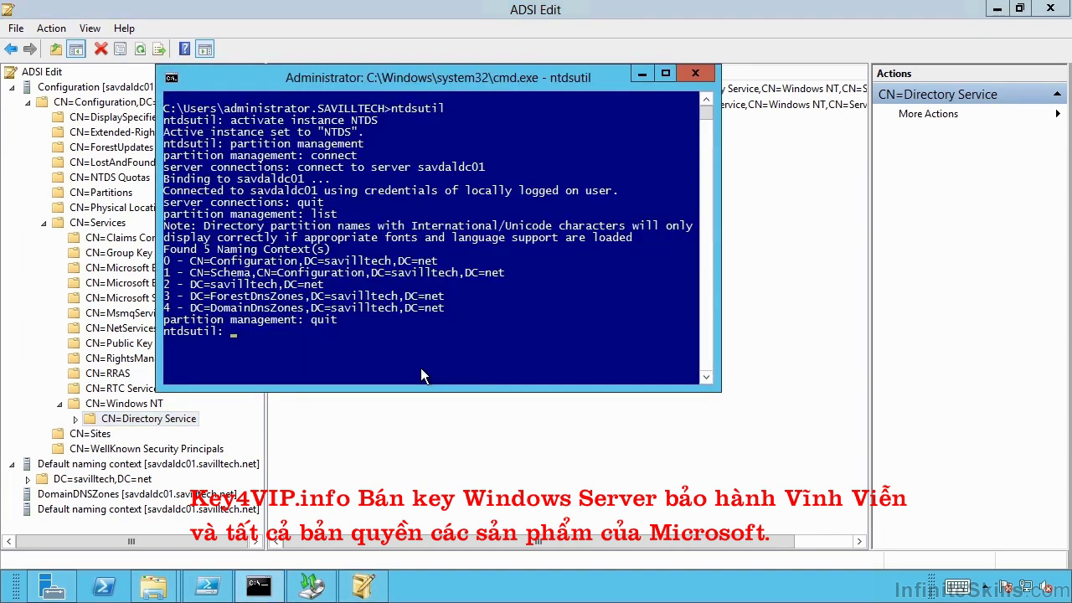
pyautogui.write('autoritative restore')
pyautogui.press('Return')
pyautogui.write('authoritative restore')
pyautogui.press('Return')
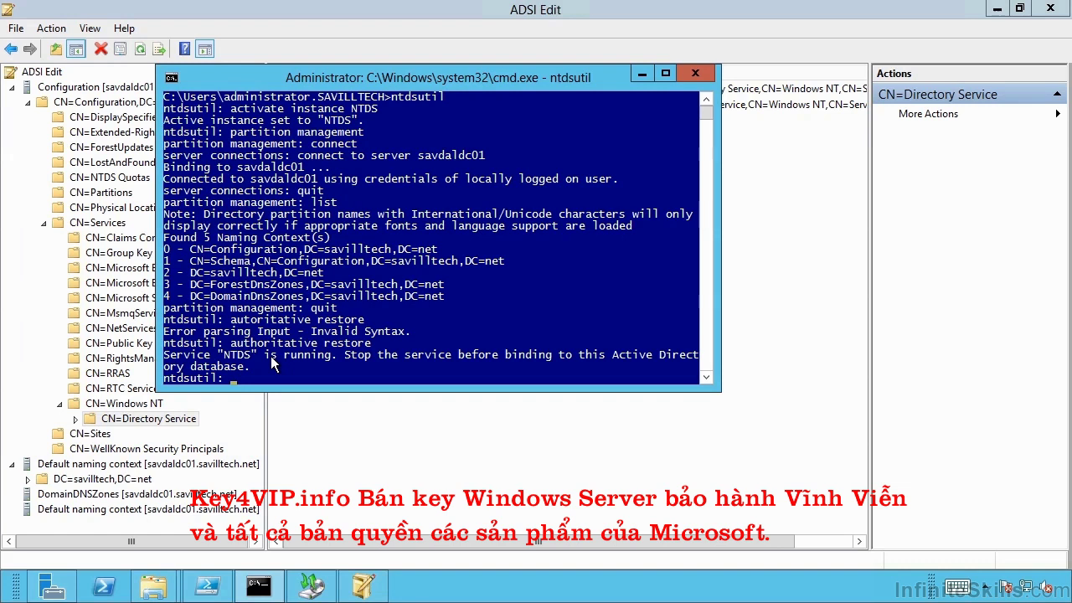
# Draft the restore database command, discard it unsubmitted, and minimize the Command Prompt window.
pyautogui.write('restore database')
pyautogui.press('BackSpace')
pyautogui.press('BackSpace')
pyautogui.press('BackSpace')
pyautogui.press('BackSpace')
pyautogui.press('BackSpace')
pyautogui.press('BackSpace')
pyautogui.press('BackSpace')
pyautogui.press('BackSpace')
pyautogui.press('BackSpace')
pyautogui.press('BackSpace')
pyautogui.press('BackSpace')
pyautogui.press('BackSpace')
pyautogui.press('BackSpace')
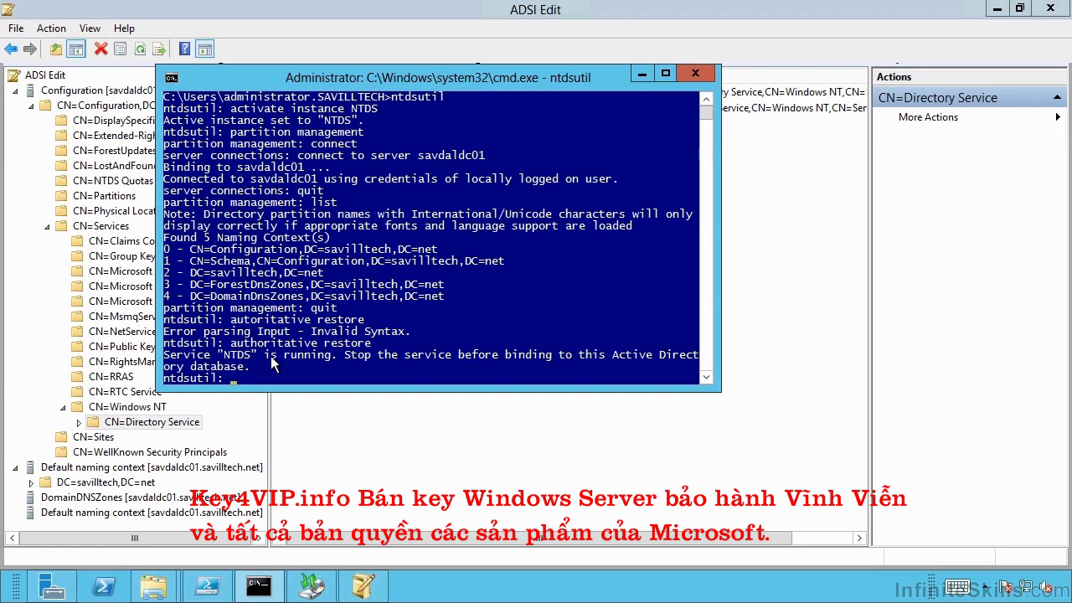
pyautogui.click(643, 75)
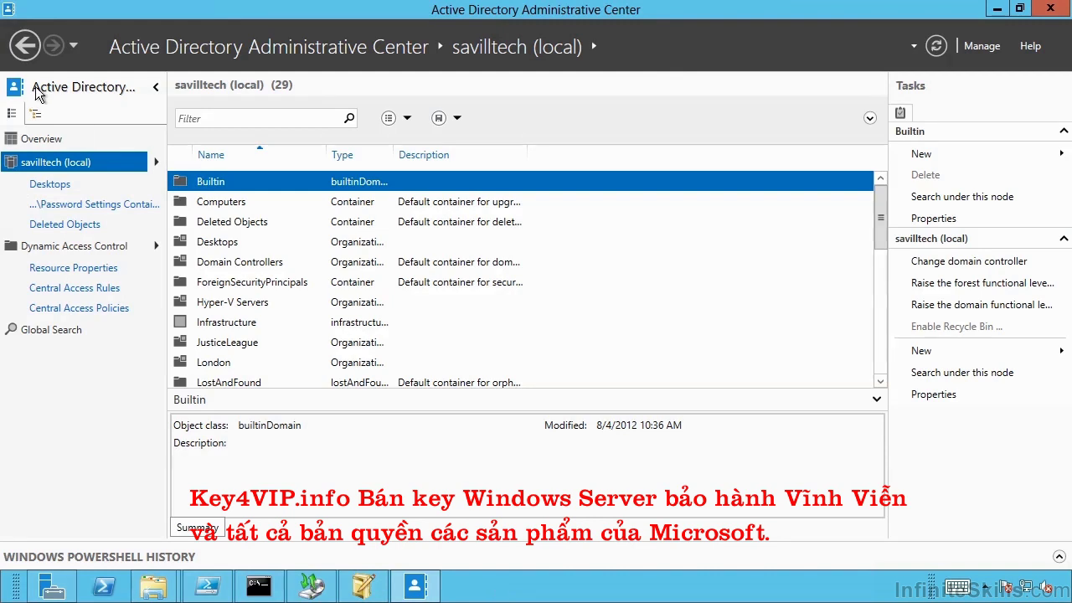
# View the savilltech domain's Deleted Objects container, and open the properties of CN=Directory Service in ADSI Edit.
pyautogui.click(67, 224)
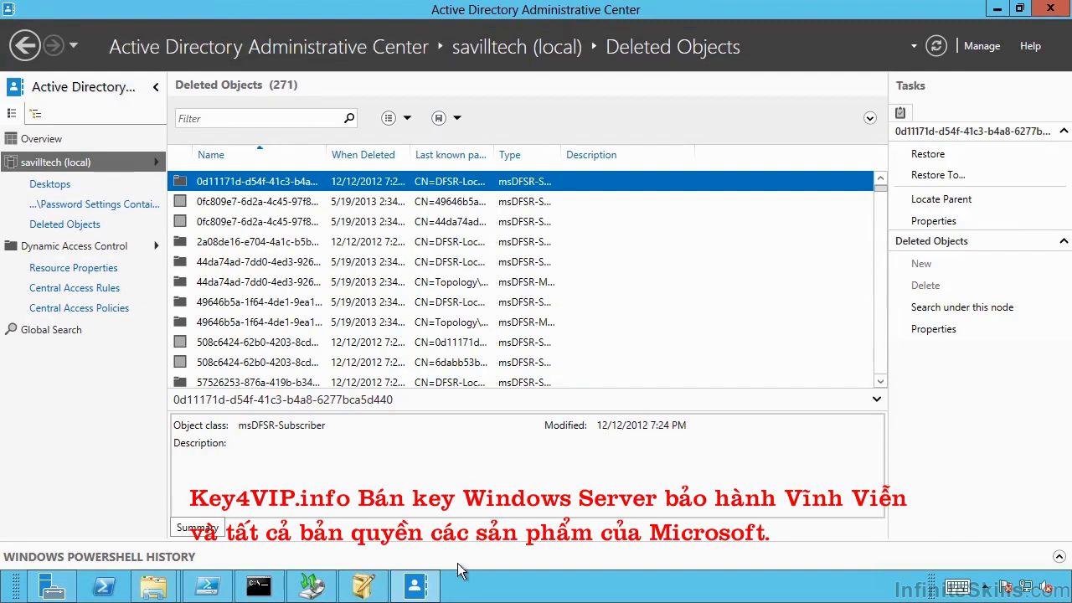
pyautogui.click(371, 596)
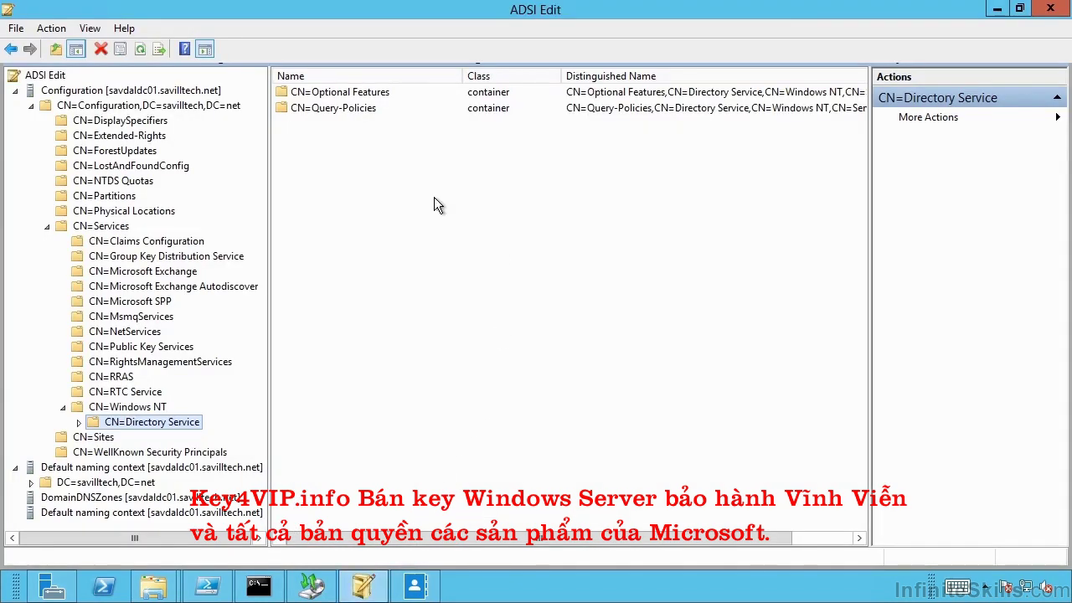
pyautogui.rightClick(151, 416)
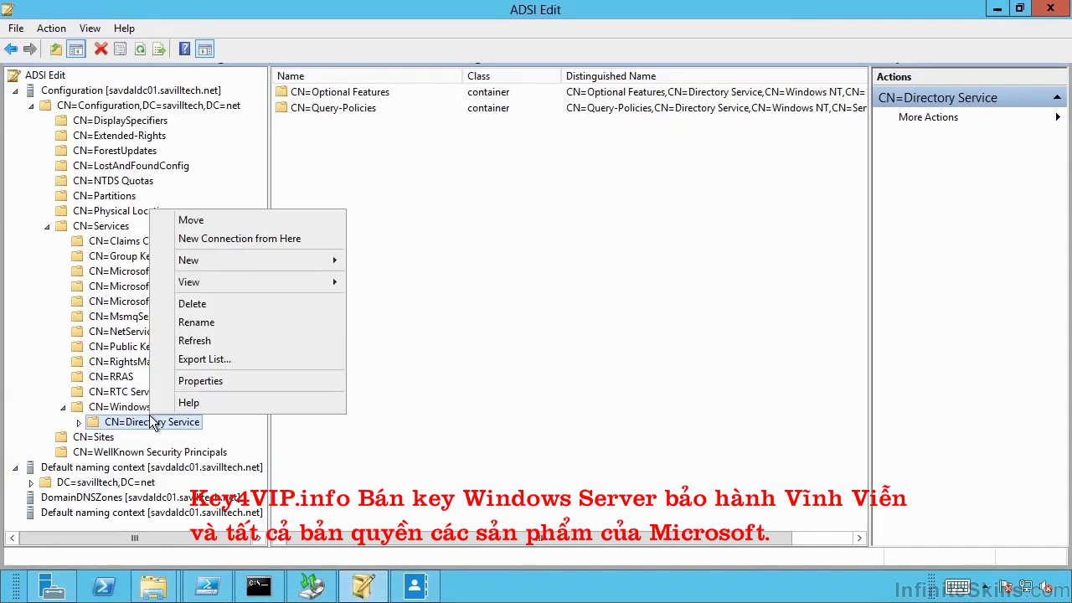
pyautogui.click(212, 380)
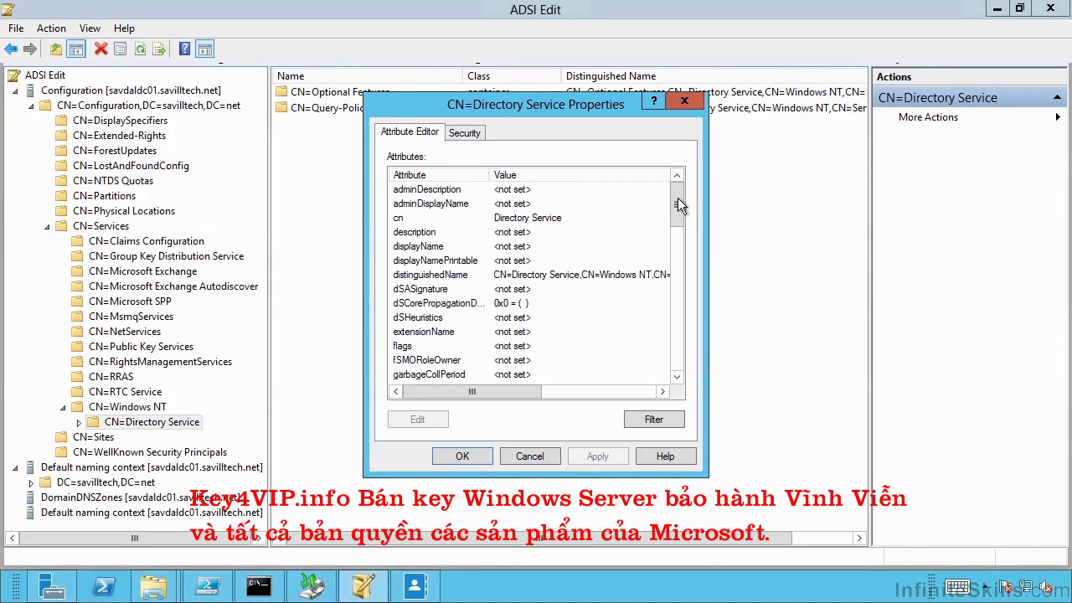
# Find the msDS-DeletedObjectLifetime attribute and widen the Attribute column enough to show its full name.
pyautogui.moveTo(678, 212); pyautogui.dragTo(668, 248)
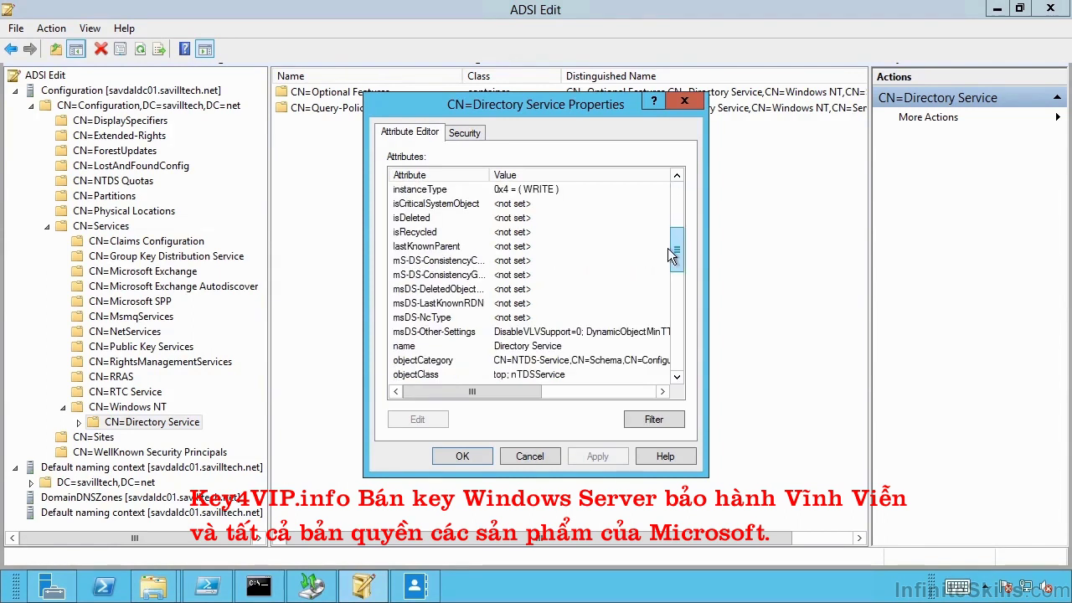
pyautogui.click(471, 289)
pyautogui.moveTo(485, 175); pyautogui.dragTo(561, 175)
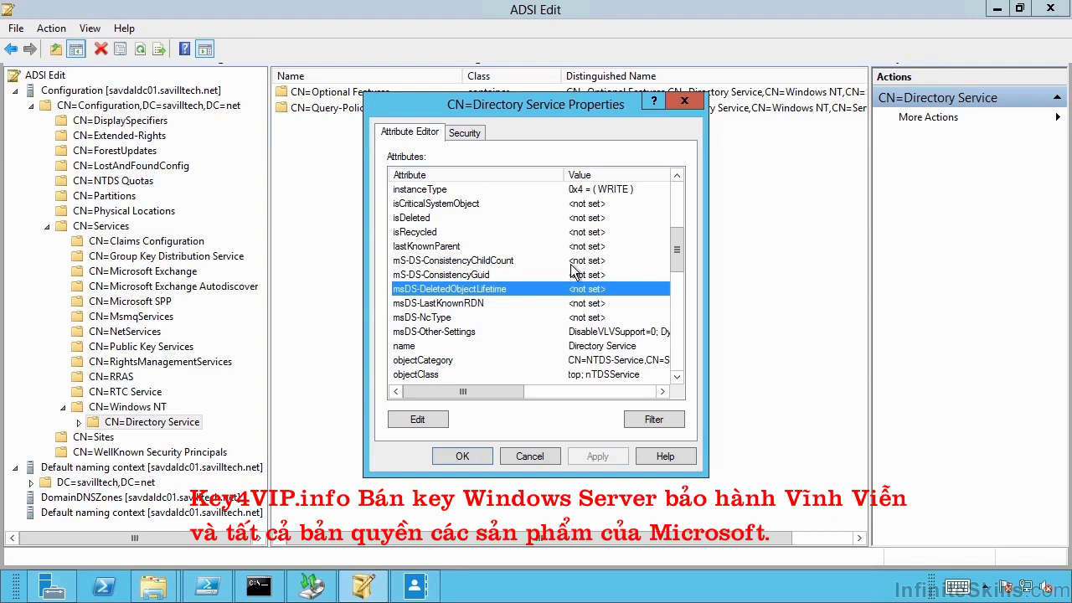
# Compare the tombstoneLifetime and msDS-DeletedObjectLifetime attributes, and close the Directory Service properties without changes.
pyautogui.moveTo(677, 242); pyautogui.dragTo(675, 316)
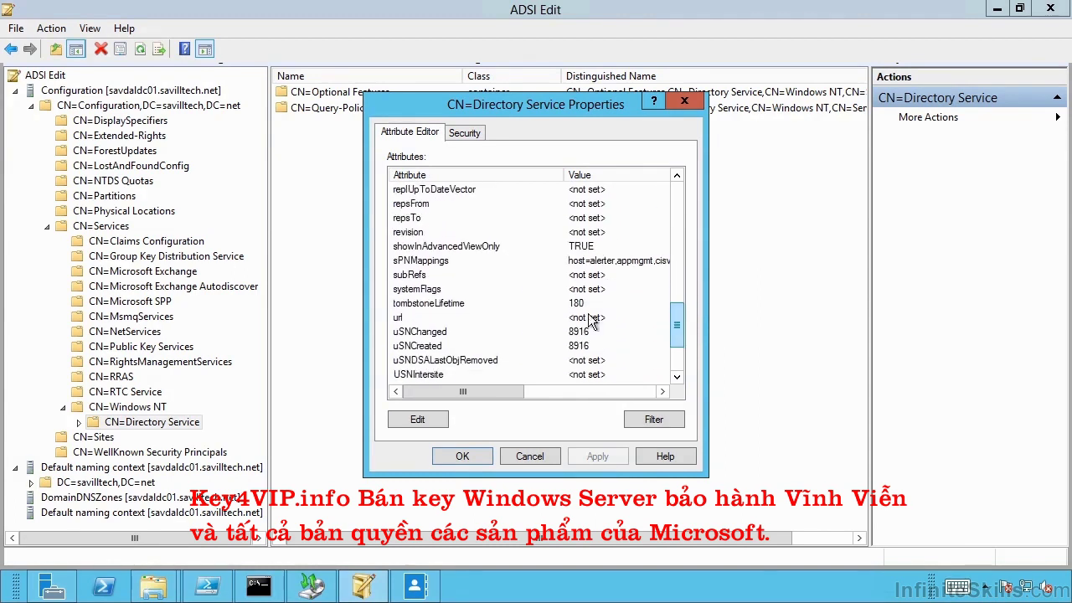
pyautogui.click(442, 305)
pyautogui.moveTo(683, 333); pyautogui.dragTo(683, 249)
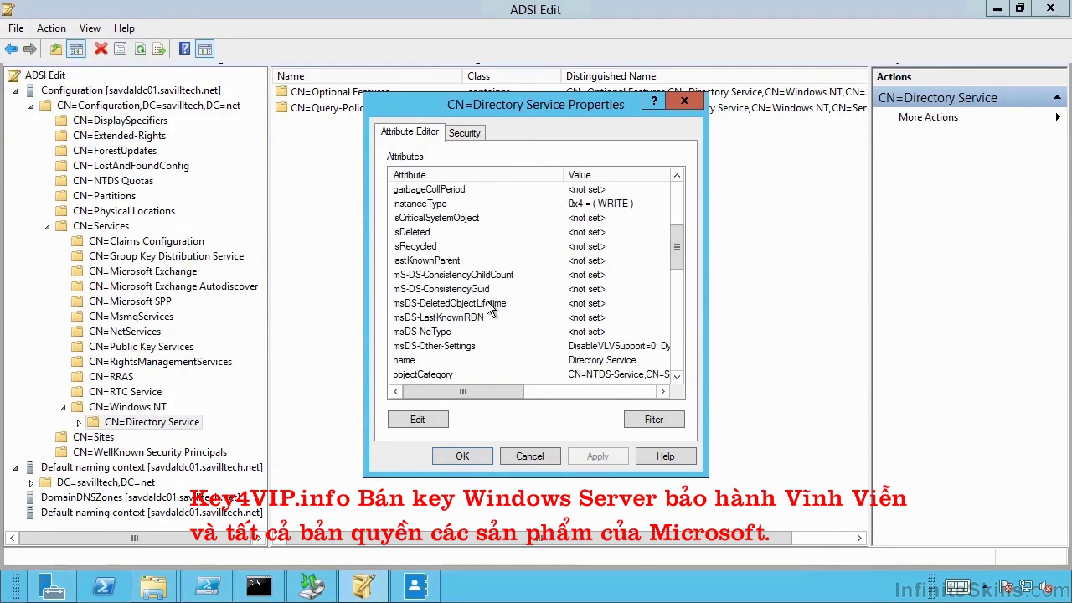
pyautogui.click(486, 303)
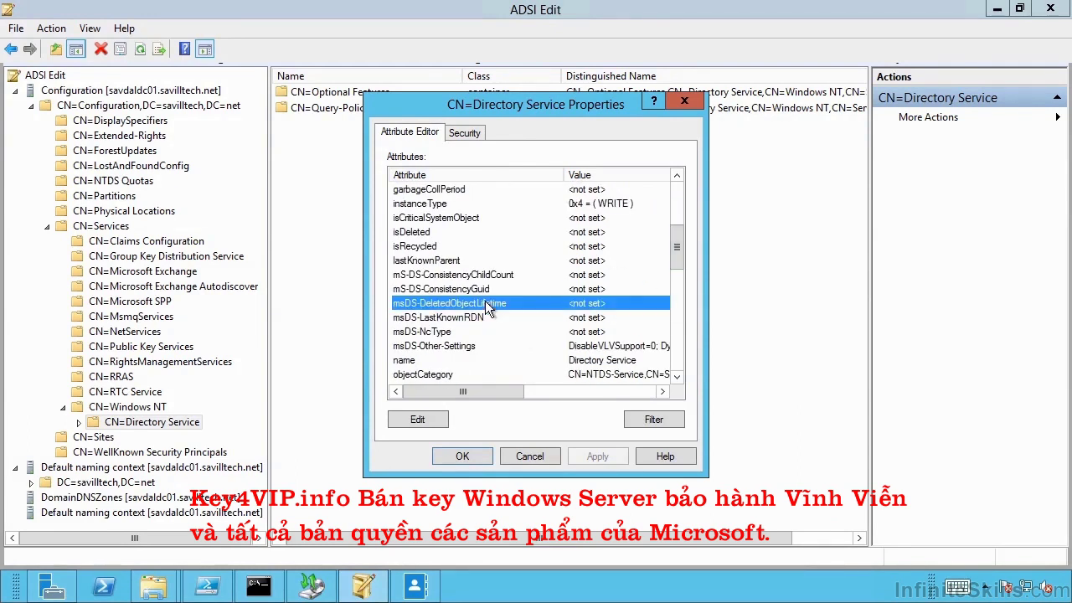
pyautogui.click(527, 457)
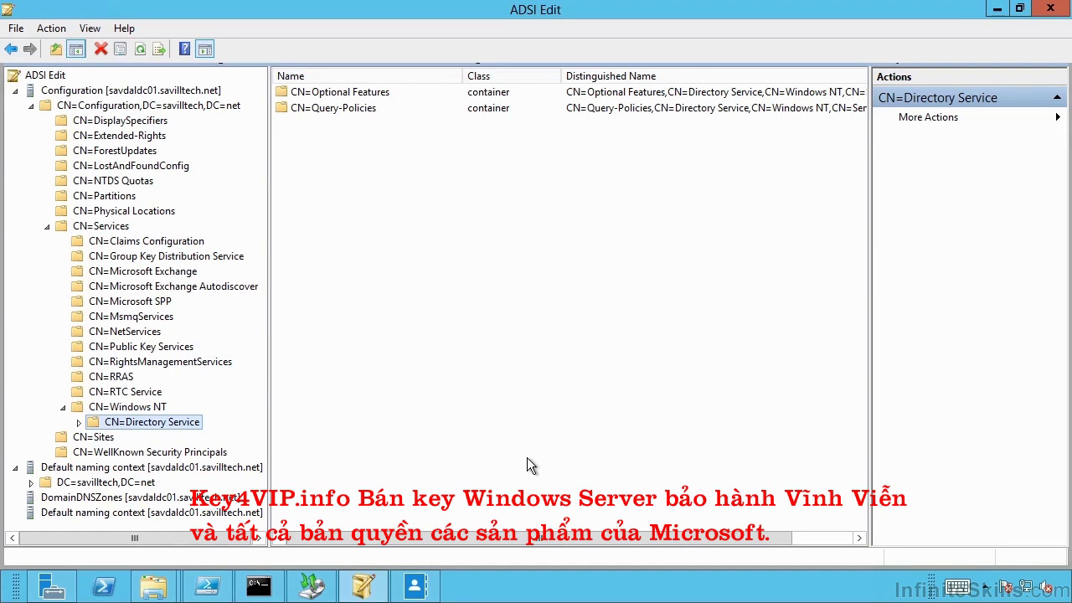
# Minimize ADSI Edit and view the Password Settings Container and the Deleted Objects container in Active Directory Administrative Center.
pyautogui.click(996, 10)
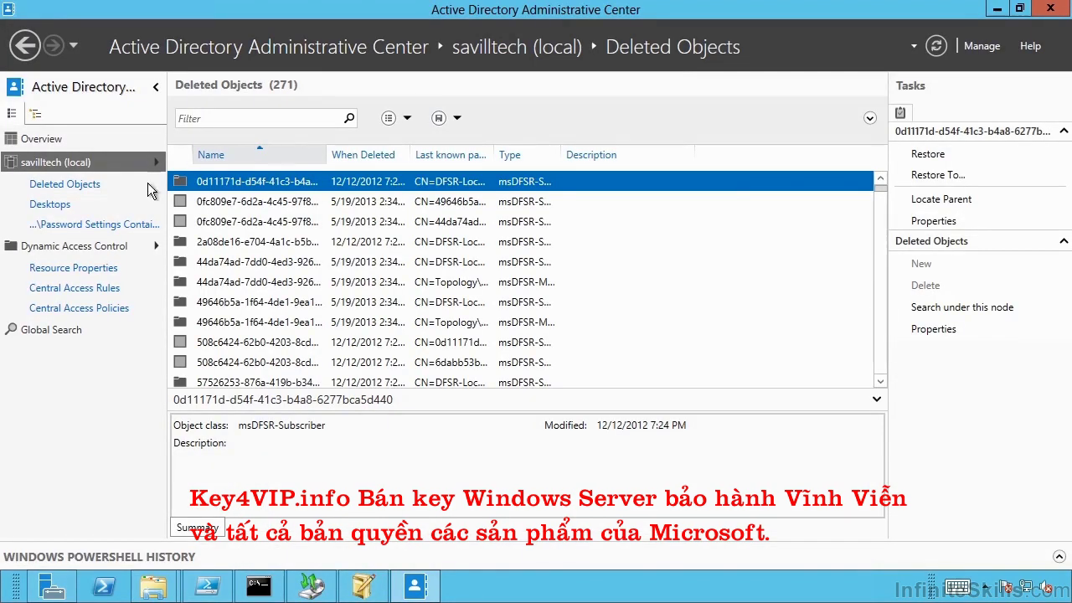
pyautogui.click(121, 225)
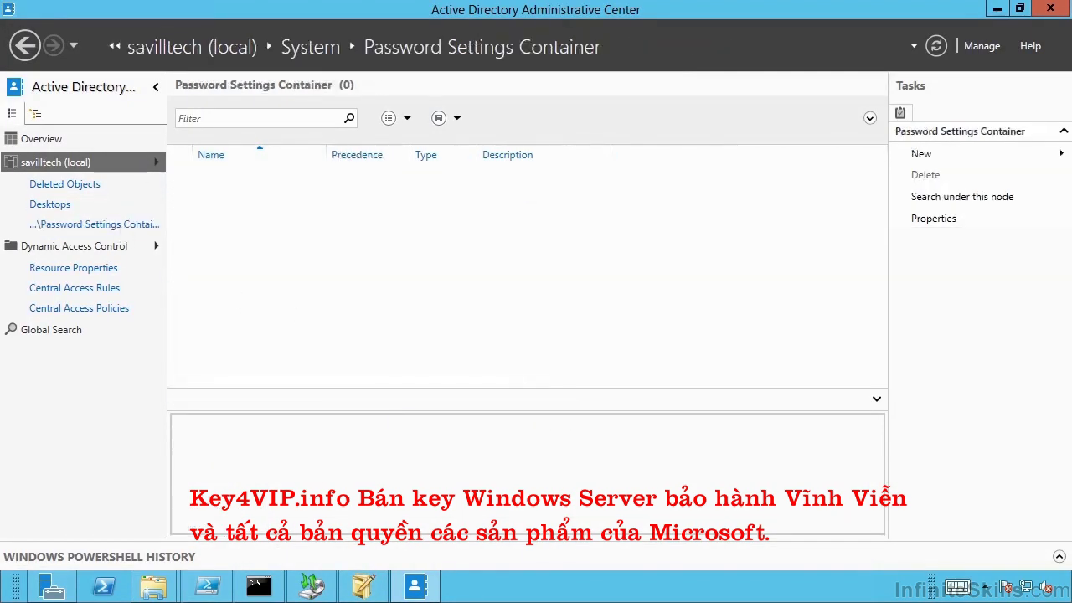
pyautogui.click(64, 183)
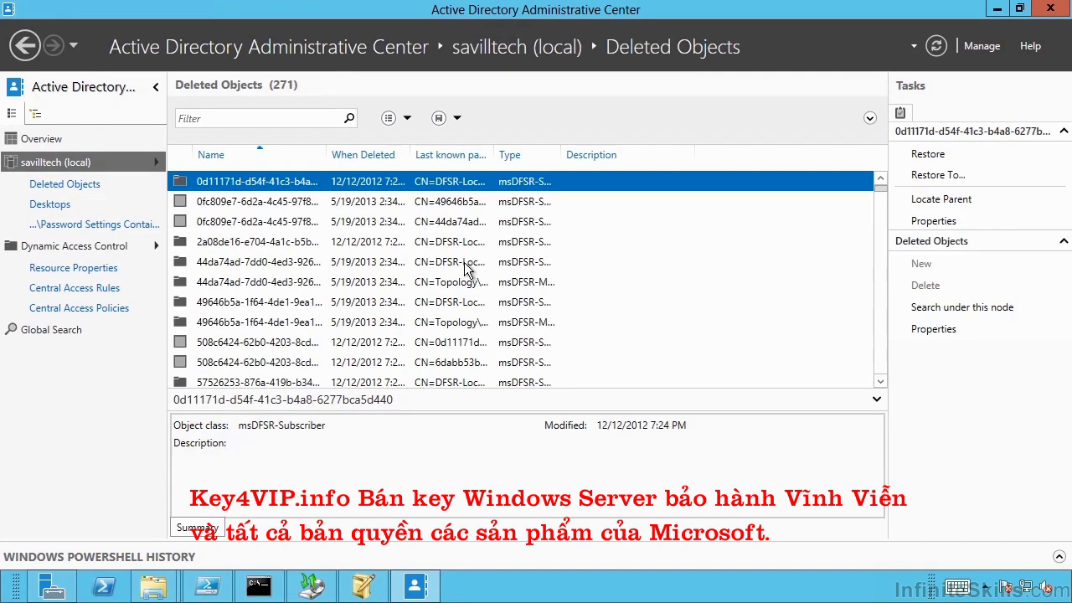